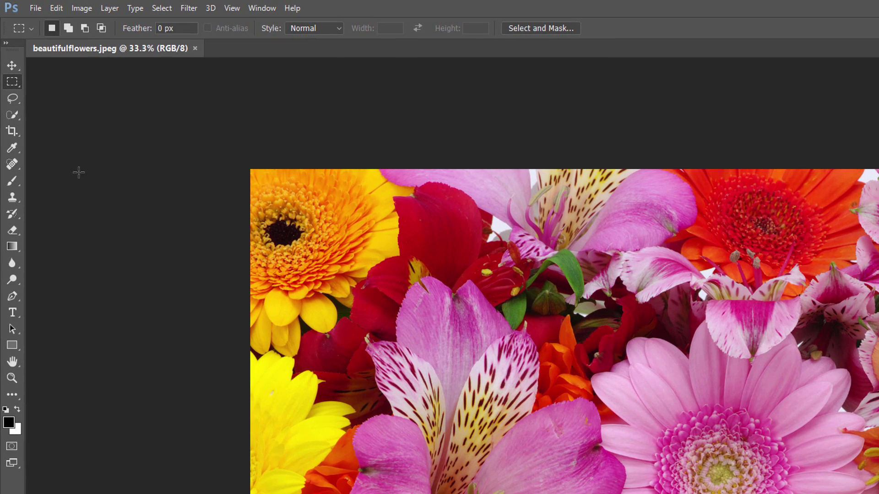
Crop the flower photo to its right half by moving the left crop edge to the image centre
left_click(17, 133)
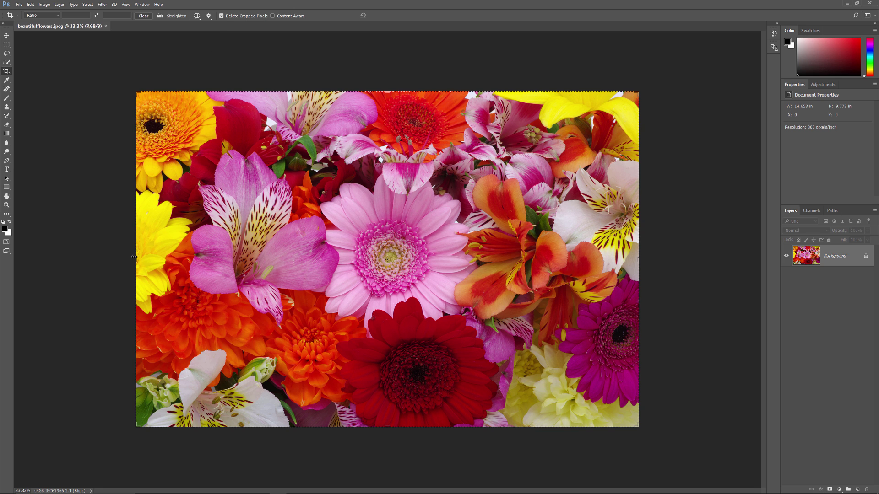
left_click_drag(135, 259, 135, 260)
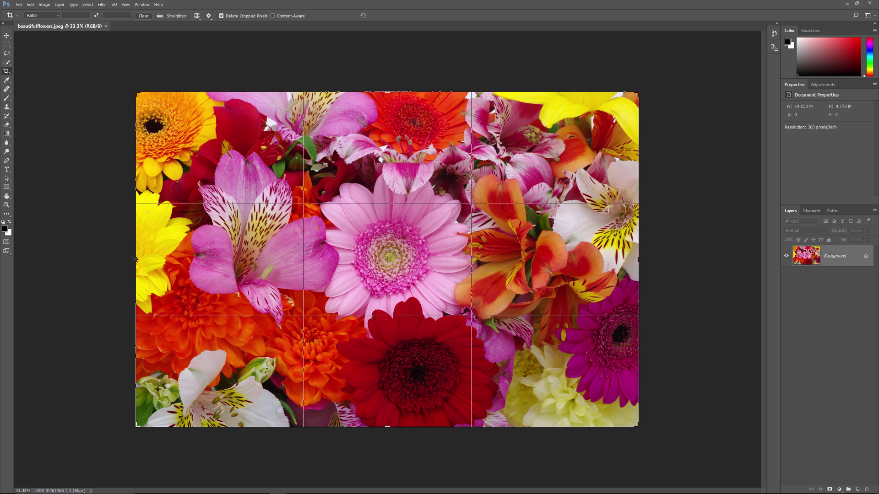
left_click_drag(135, 260, 261, 260)
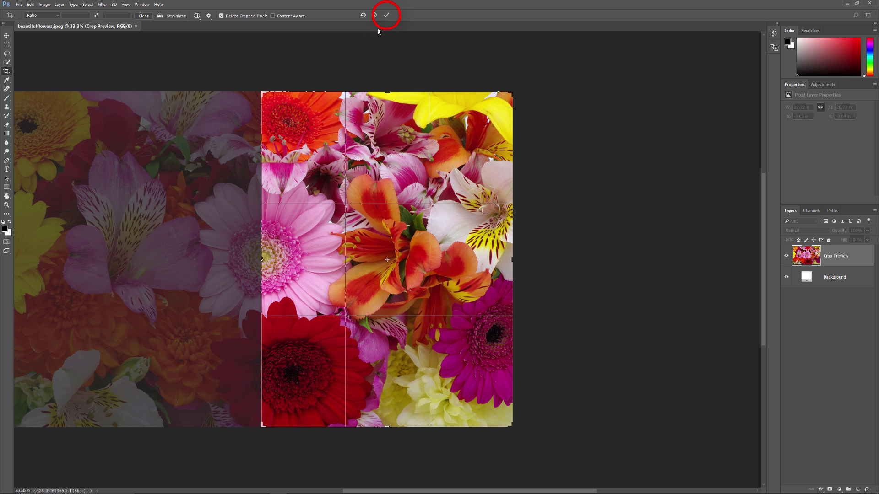
left_click(386, 15)
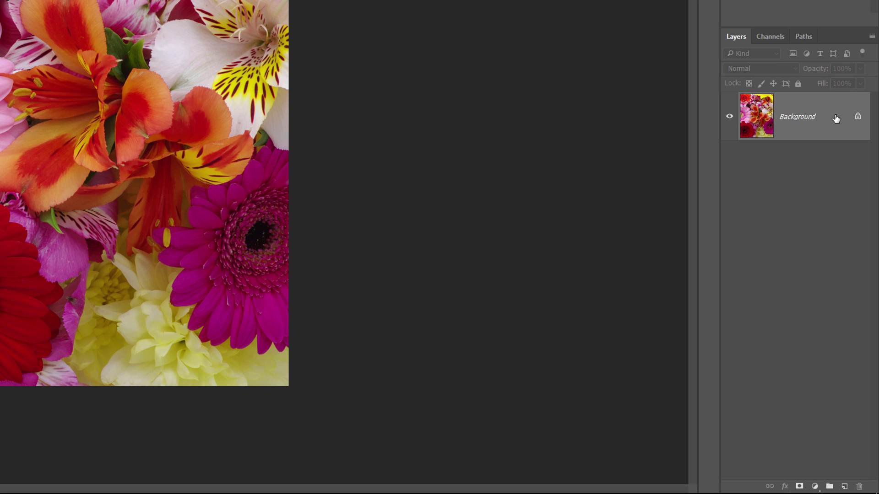
Duplicate the Background layer and extend the canvas width to 200 percent, anchored at the middle left so it grows rightward
left_click_drag(835, 118, 844, 487)
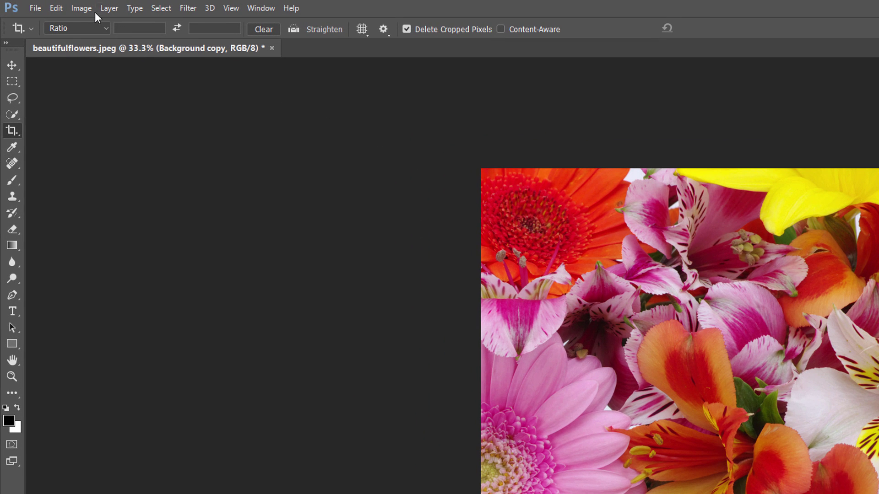
left_click(89, 10)
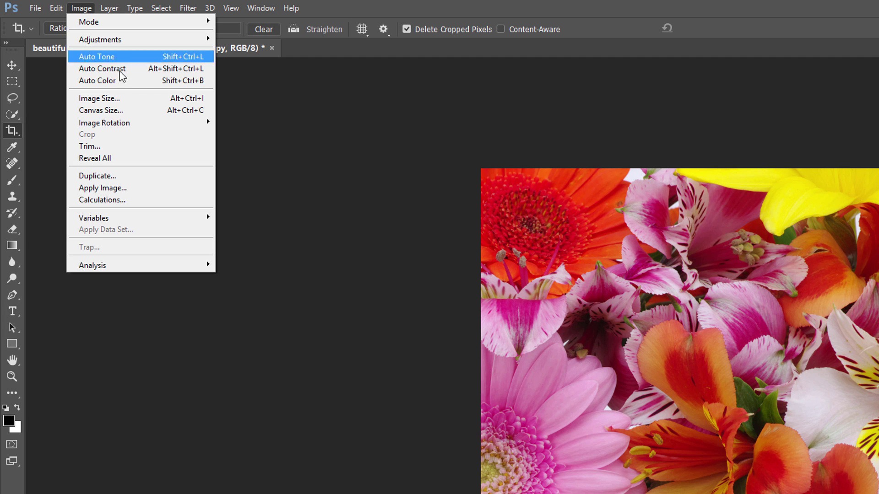
left_click(143, 109)
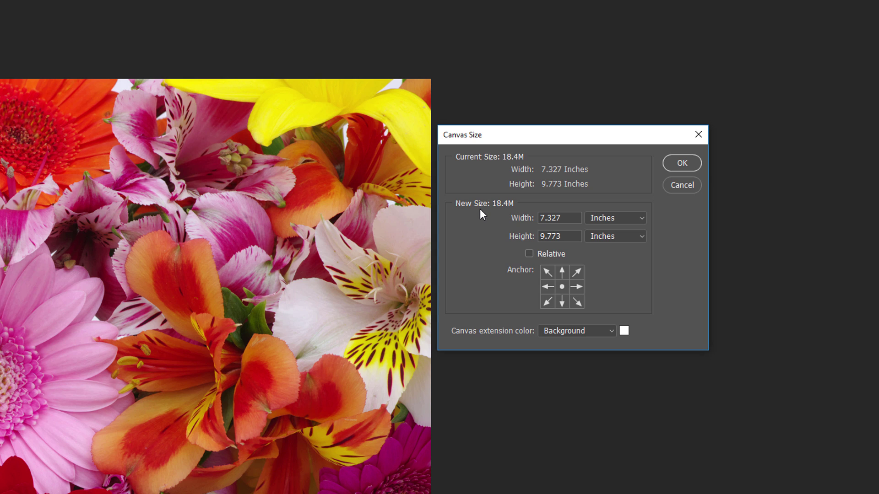
left_click(641, 218)
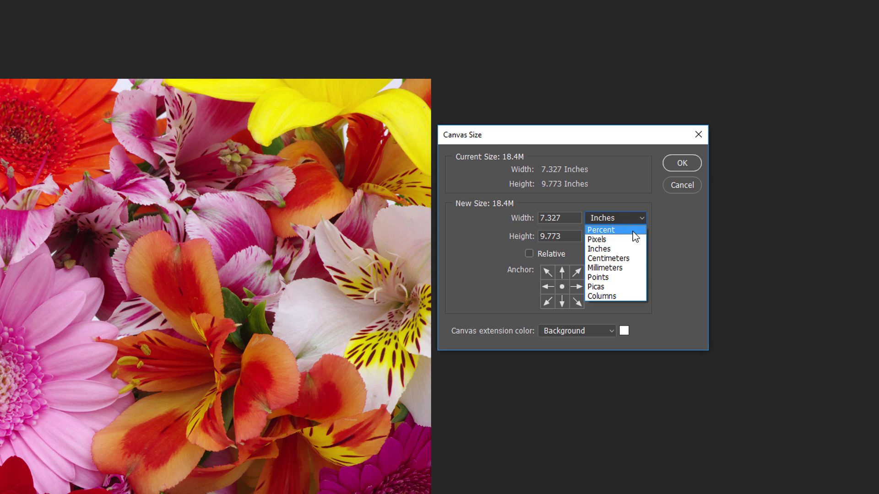
left_click(632, 229)
left_click_drag(565, 216, 512, 215)
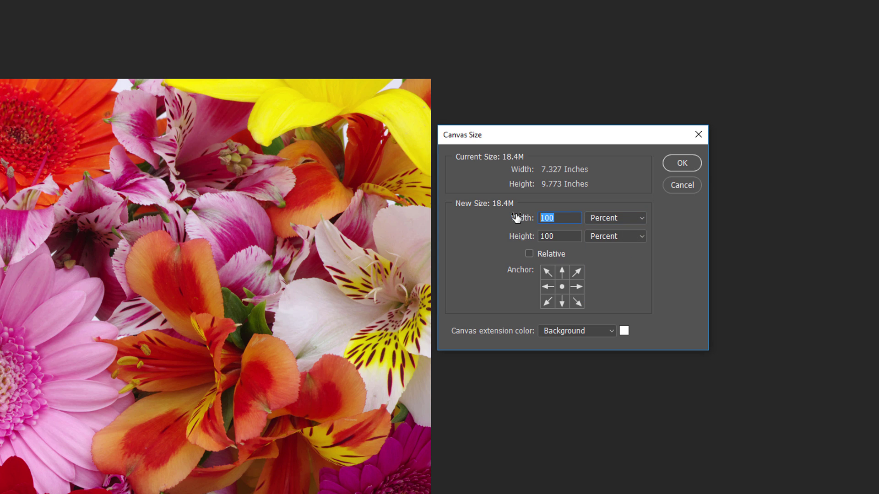
type("200")
left_click(547, 287)
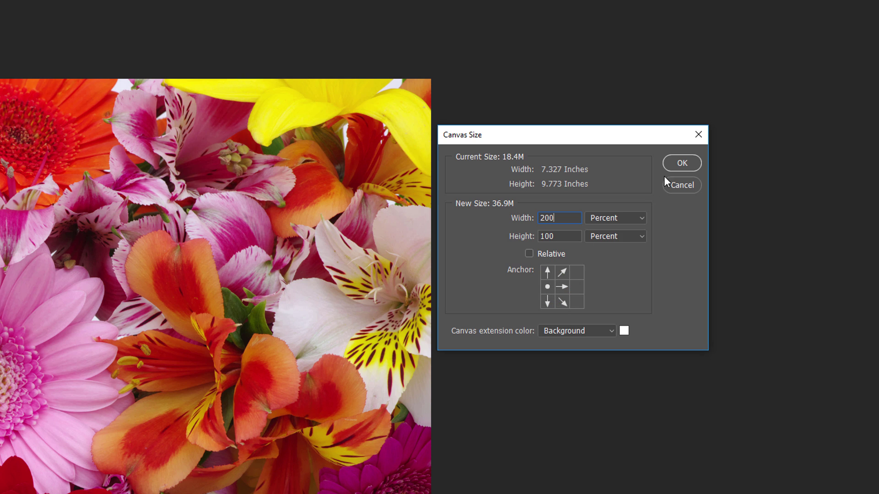
left_click(683, 163)
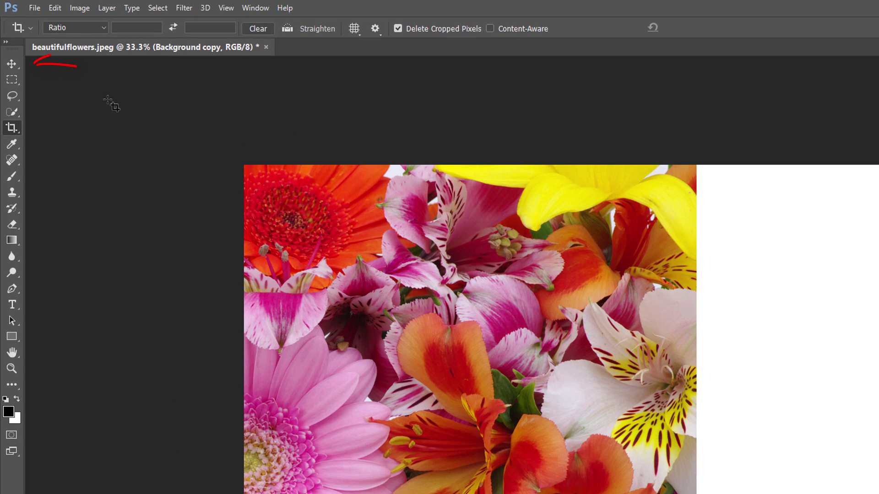
Move the Background copy onto the empty right half of the canvas and flip it horizontally
left_click(12, 63)
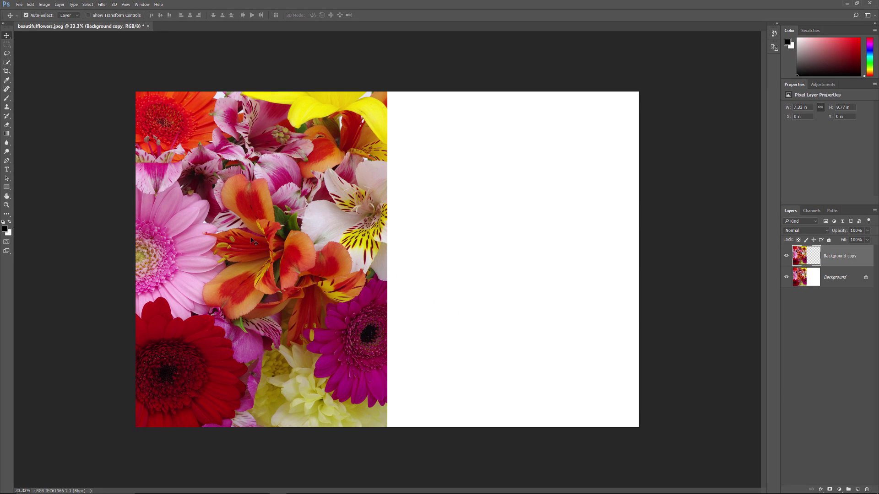
left_click_drag(252, 240, 504, 243)
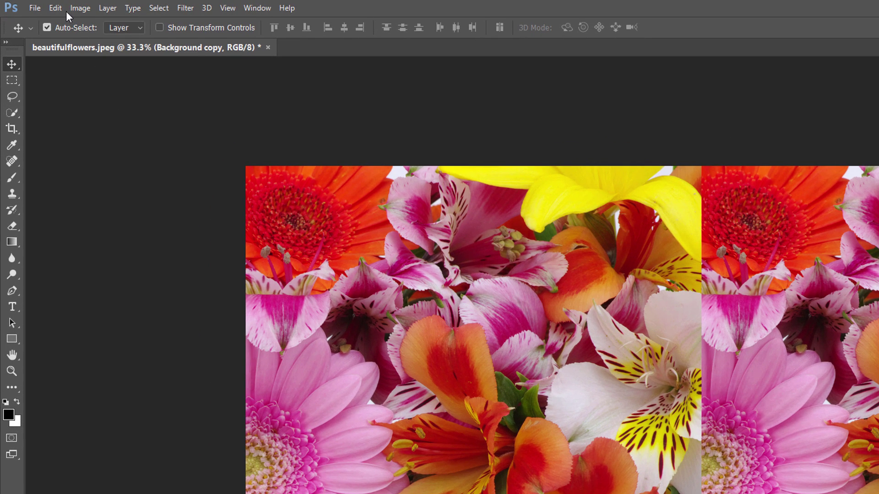
left_click(61, 8)
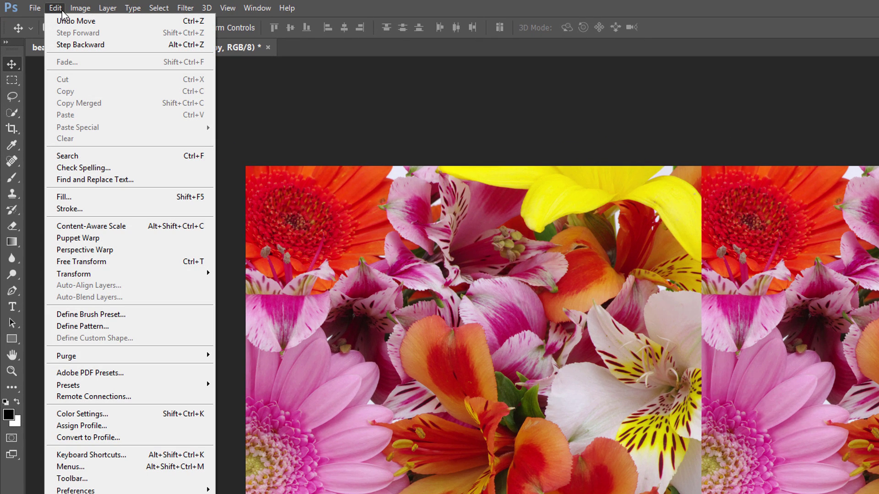
mouse_move(98, 274)
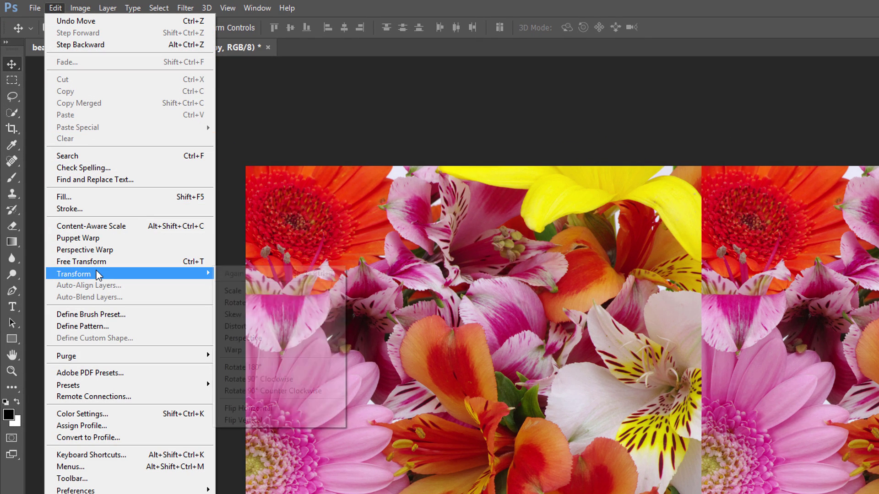
left_click(296, 408)
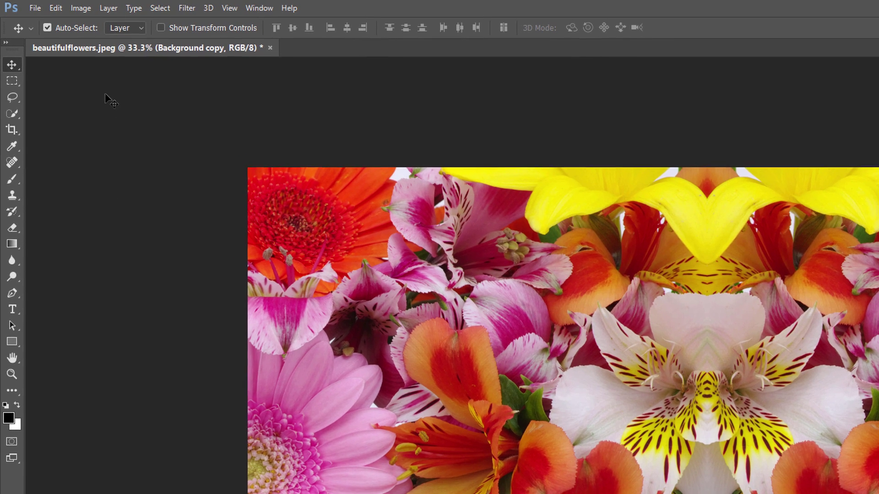
Merge the mirrored copy down into the Background layer and duplicate the merged layer
left_click(116, 10)
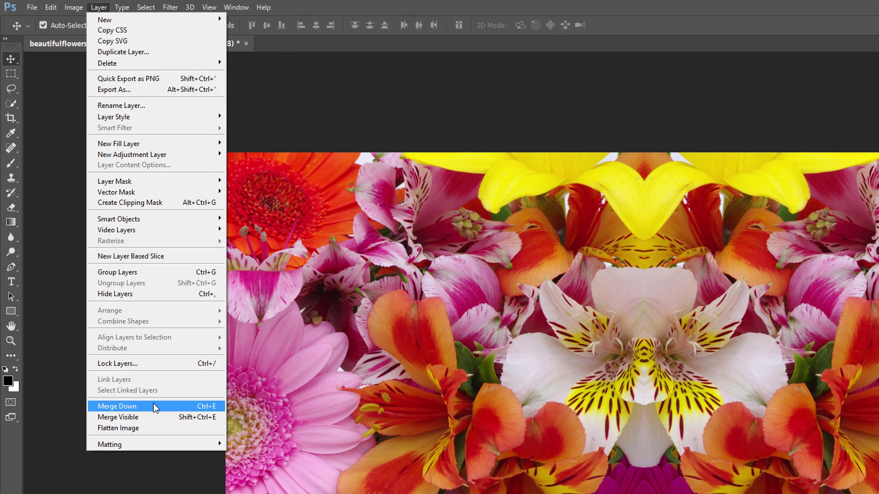
left_click(155, 409)
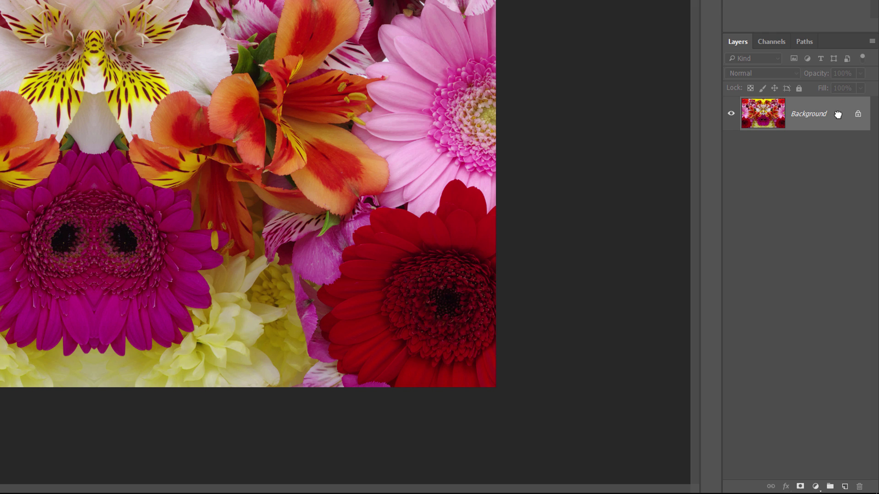
left_click_drag(838, 114, 846, 485)
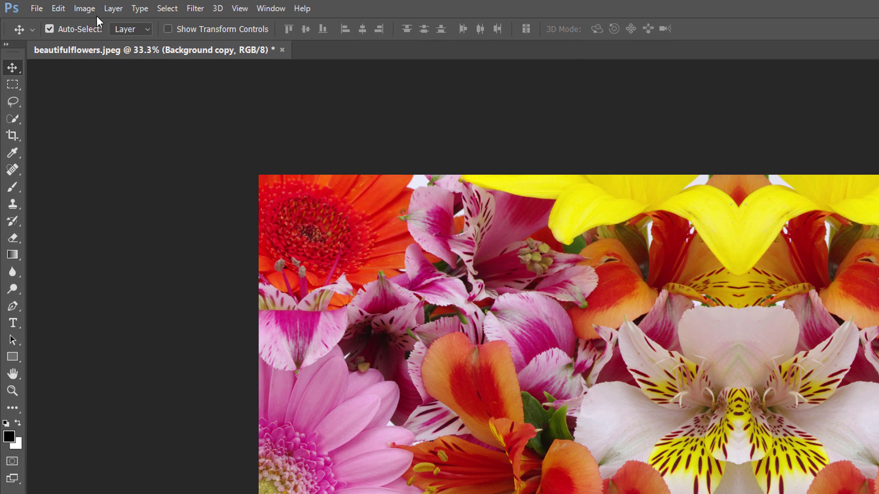
Extend the canvas height to 200 percent, keeping the width at 100 percent and anchoring at the top centre
left_click(85, 8)
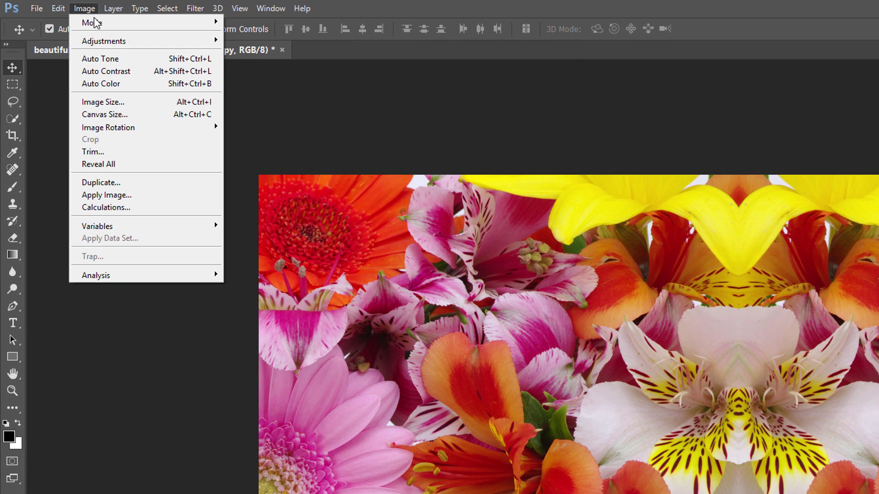
left_click(140, 115)
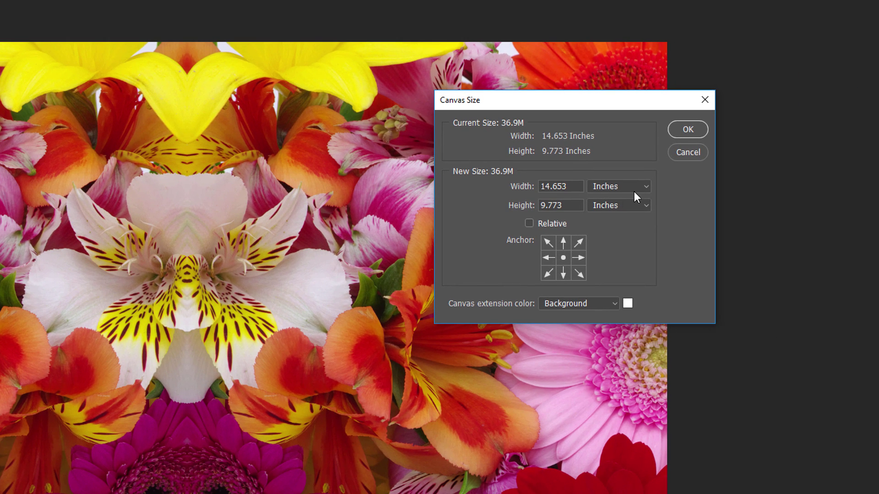
left_click(644, 187)
left_click(640, 199)
left_click(532, 207)
type("200")
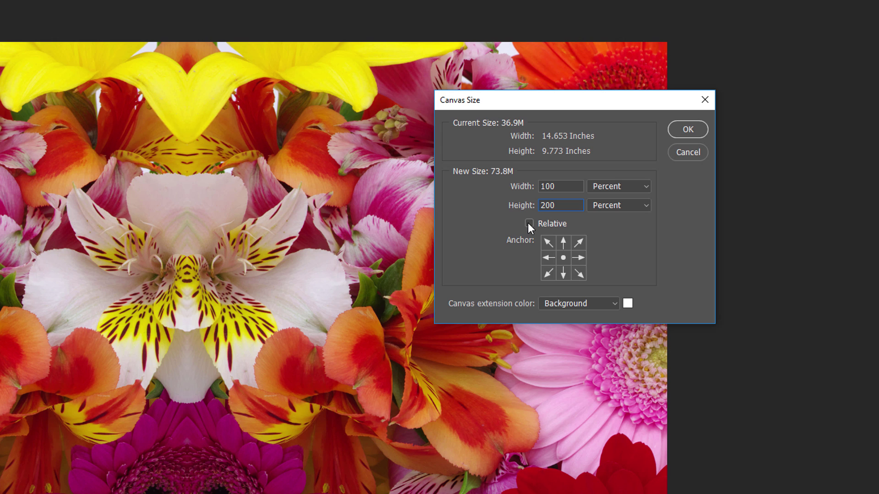
left_click(563, 243)
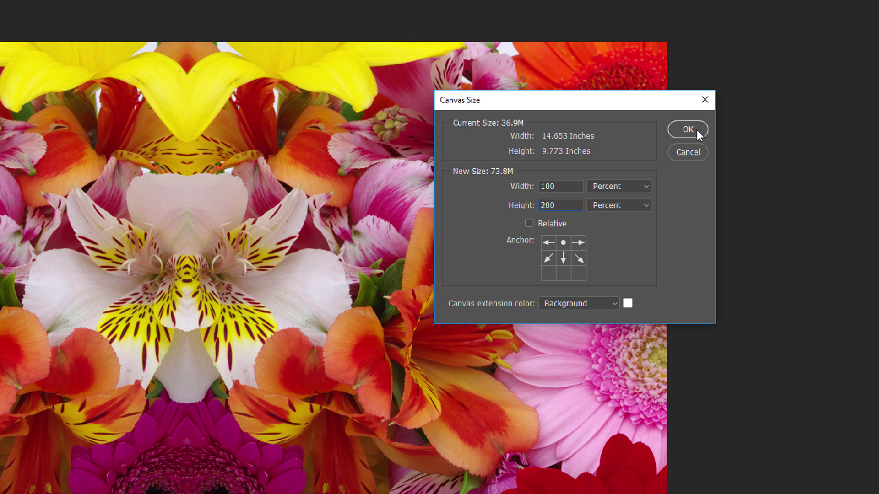
left_click(695, 130)
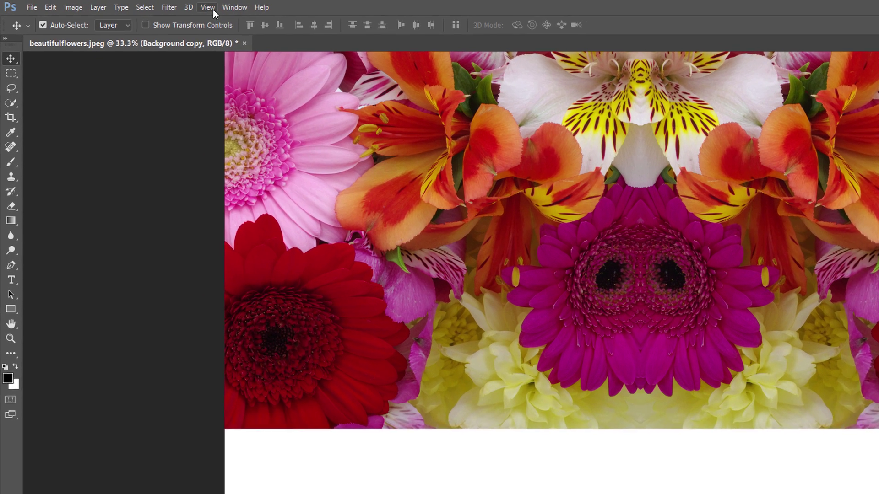
Move the Background copy onto the empty lower half of the canvas and flip it vertically
left_click(125, 4)
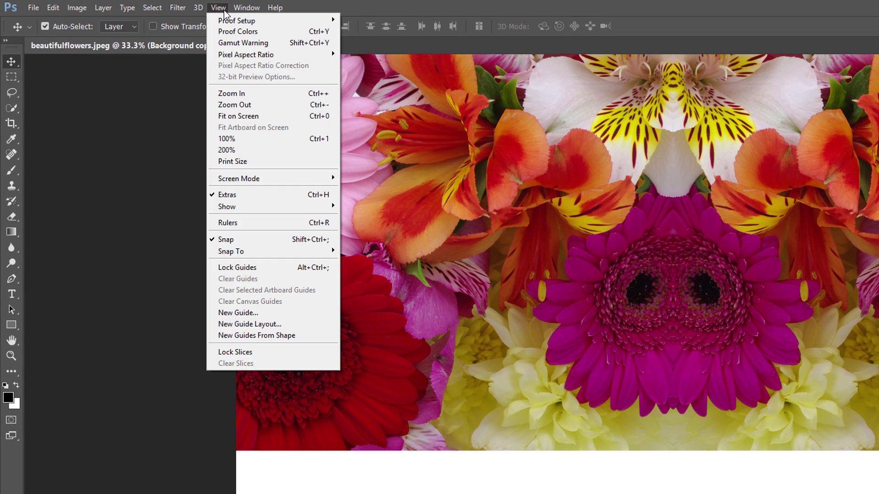
left_click(268, 114)
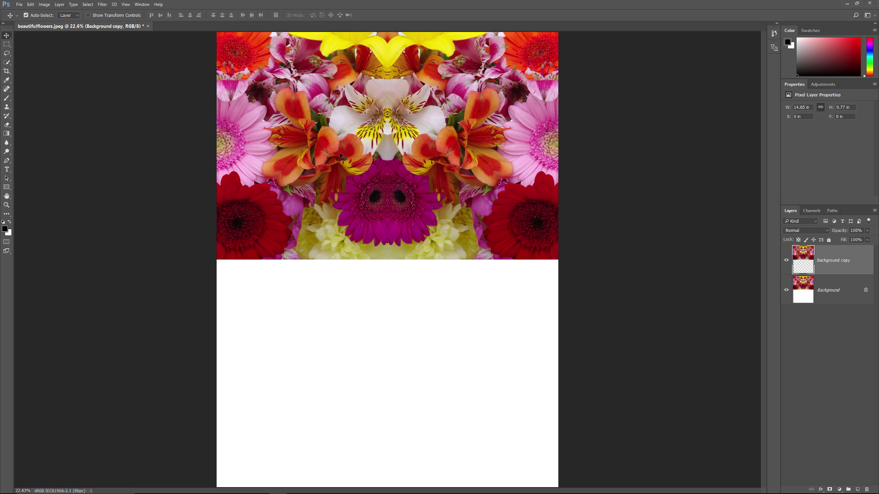
left_click_drag(387, 156, 403, 383)
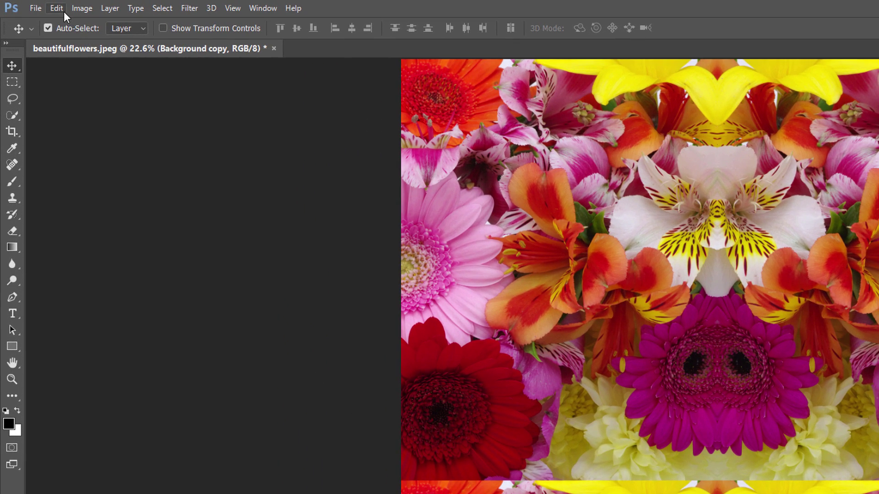
left_click(64, 12)
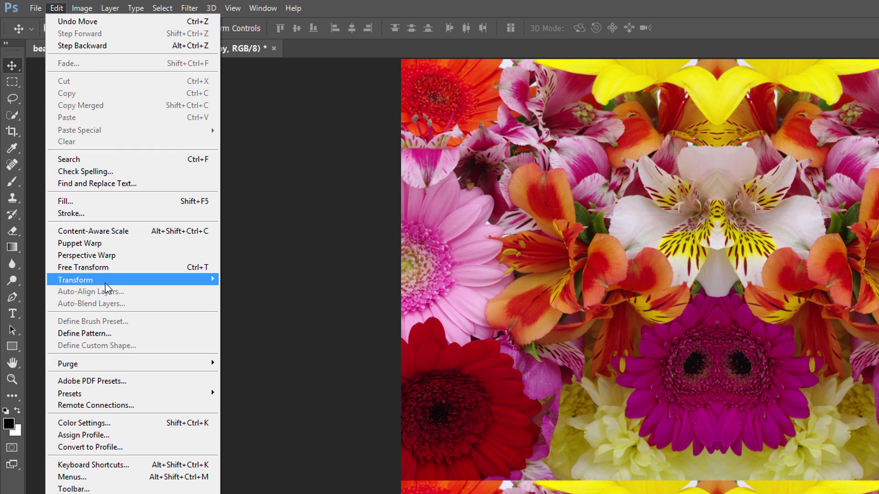
mouse_move(105, 280)
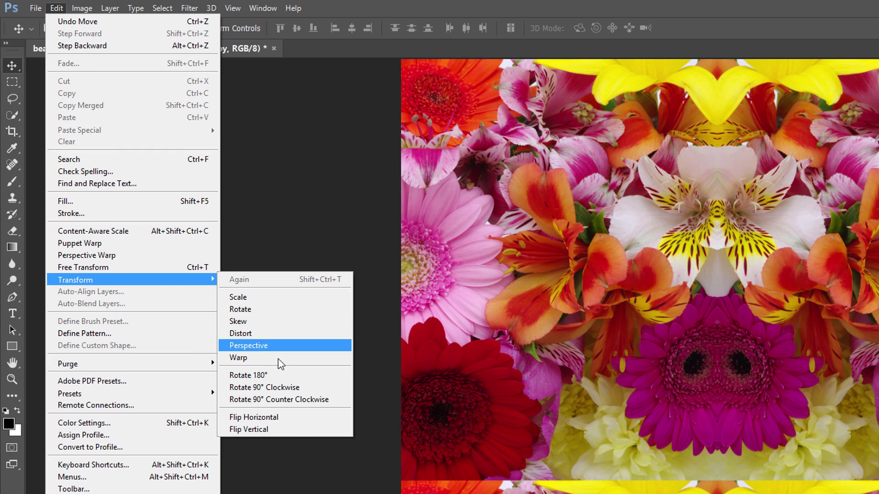
left_click(294, 429)
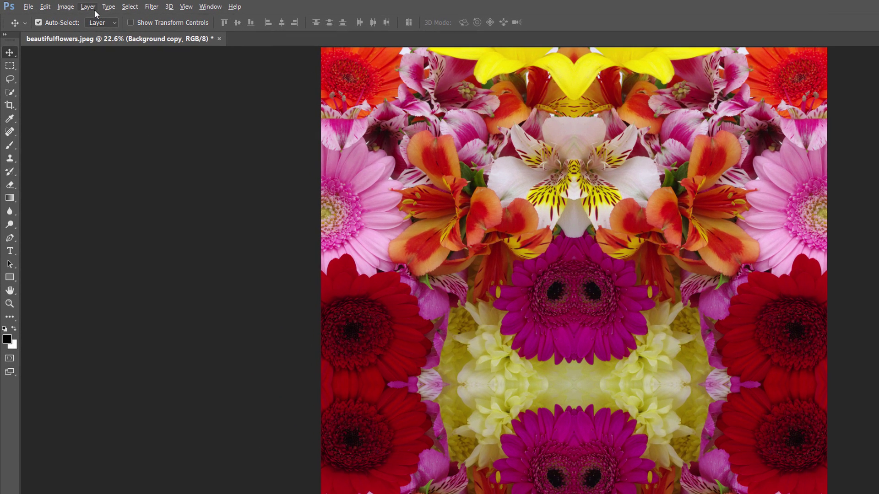
Stamp all visible layers into a new layer while keeping the originals, and rotate the new layer 90° clockwise
left_click(94, 8)
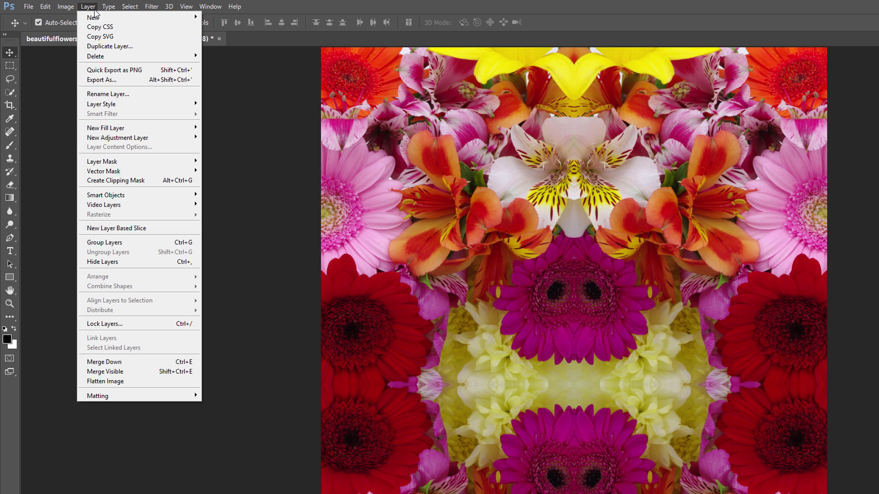
left_click(139, 371)
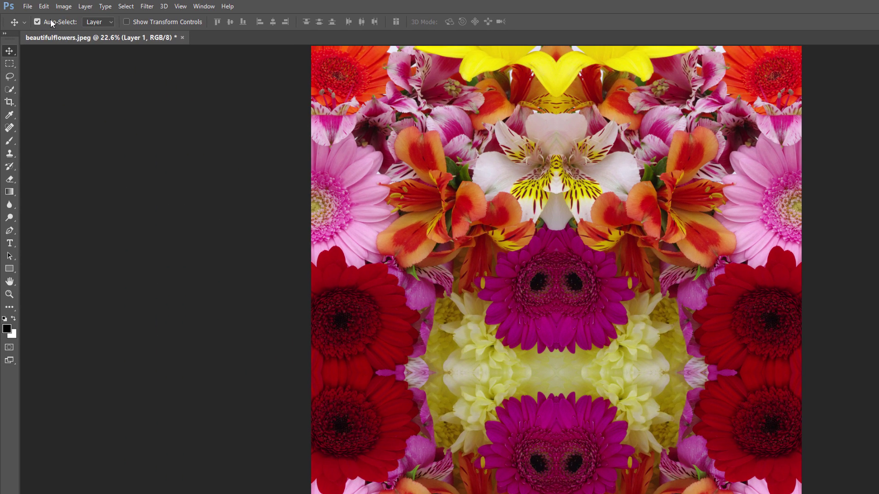
left_click(44, 6)
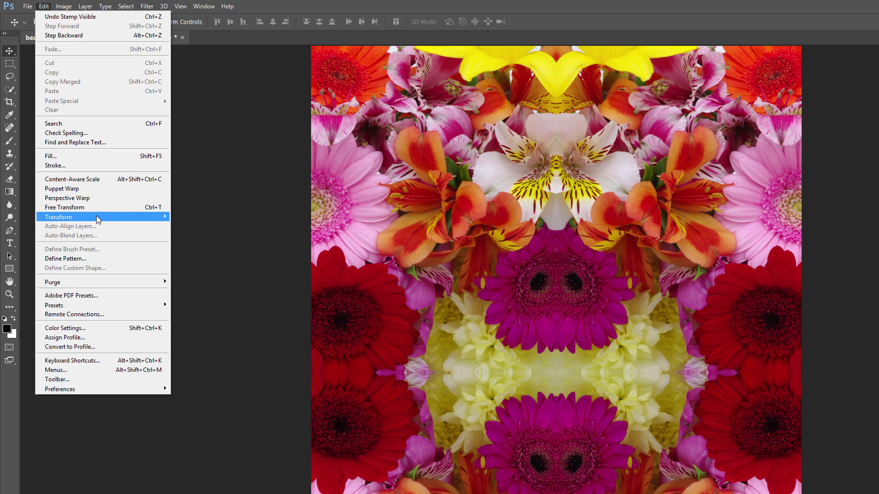
mouse_move(97, 218)
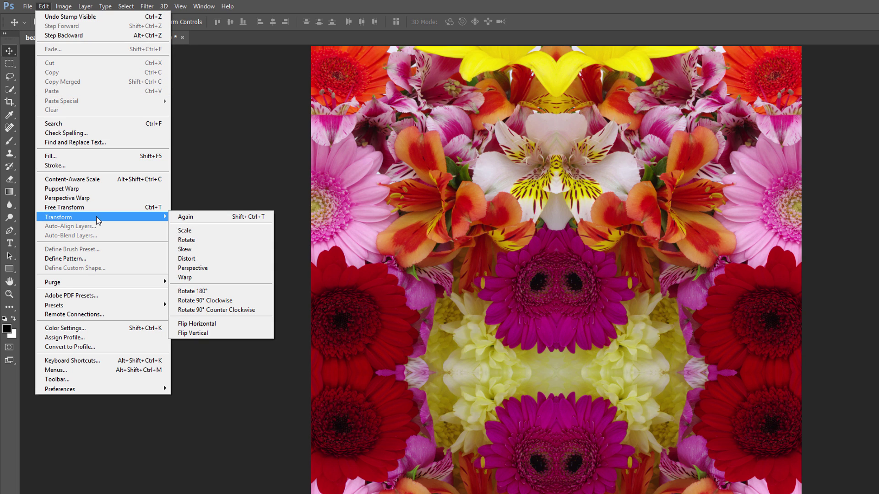
left_click(245, 301)
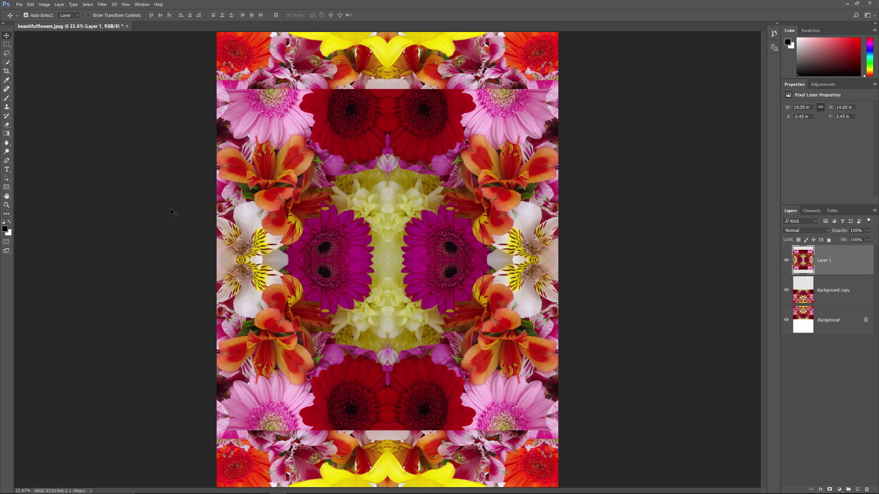
Crop the canvas to a selection loaded from Layer 1's pixels and deselect
left_click(805, 263, "ctrl")
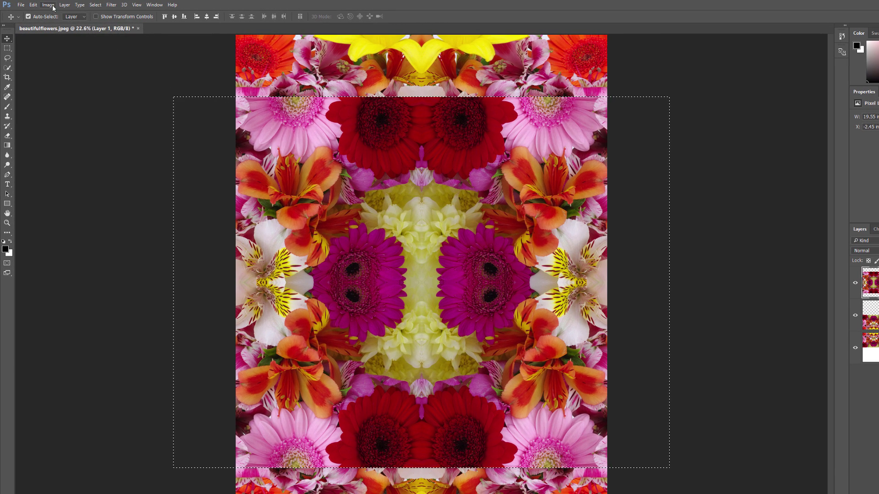
left_click(48, 4)
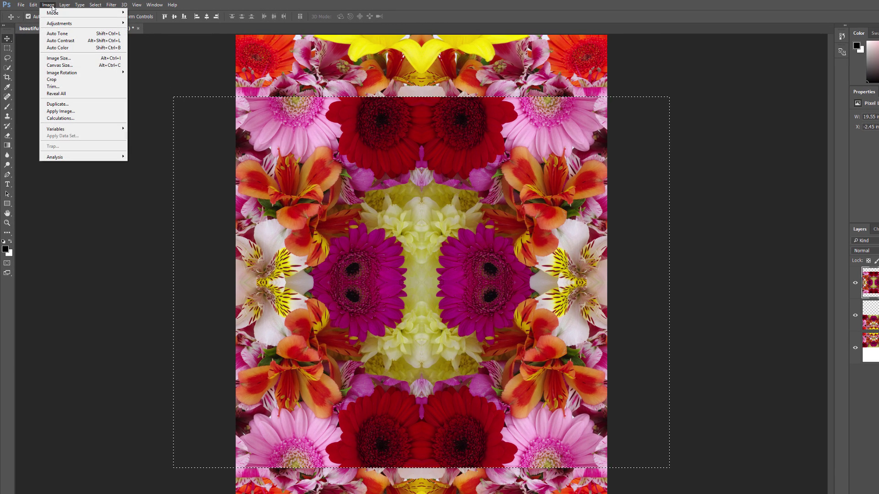
left_click(62, 79)
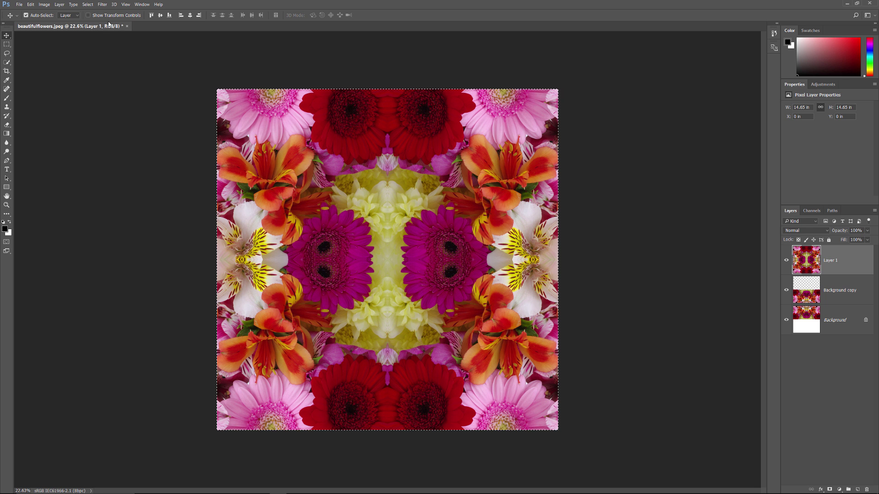
left_click(91, 6)
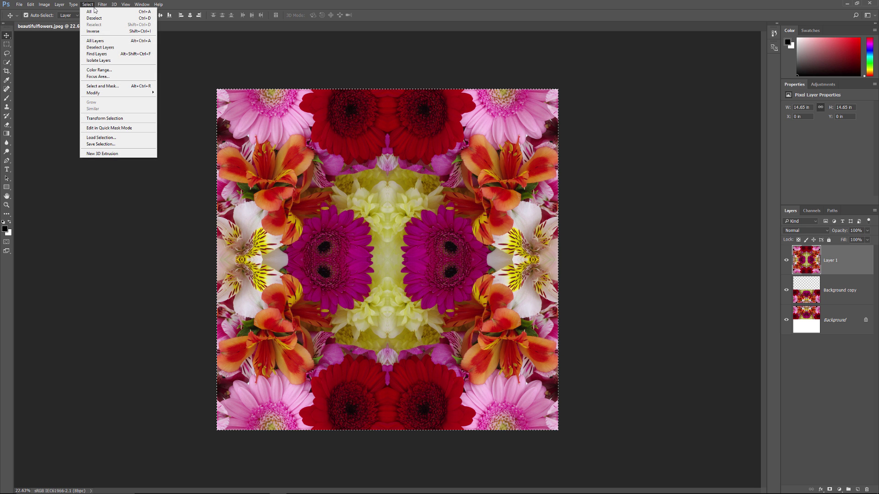
left_click(111, 20)
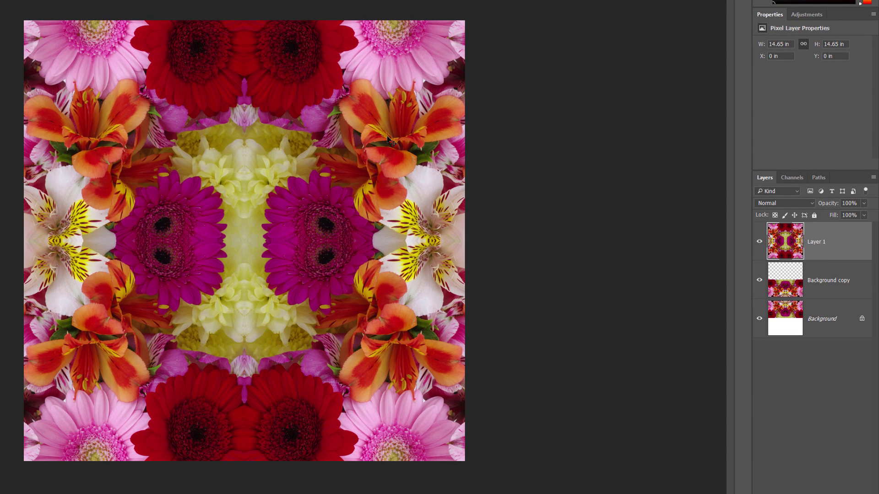
Try the Multiply, Lighten and Difference blend modes on Layer 1
left_click(795, 204)
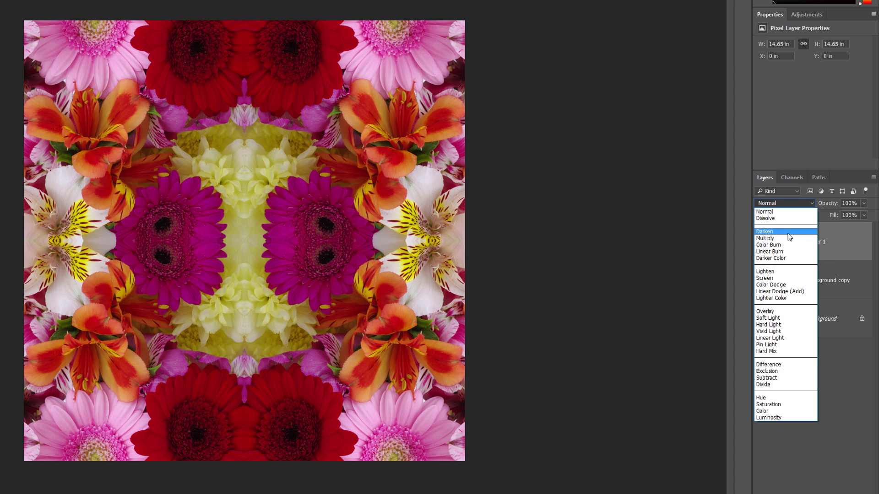
left_click(783, 238)
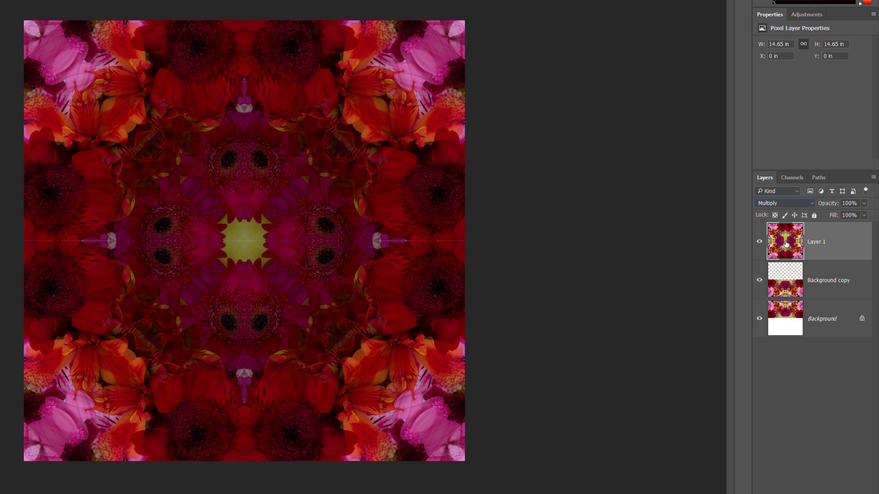
left_click(800, 206)
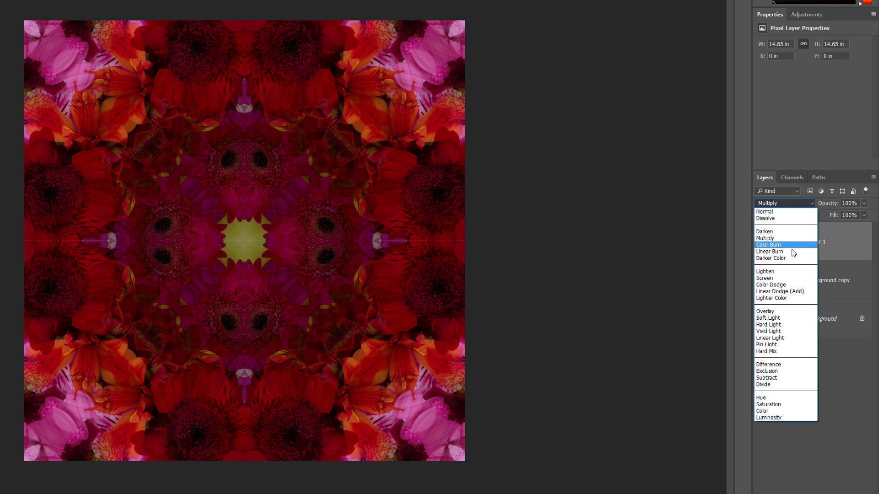
left_click(787, 272)
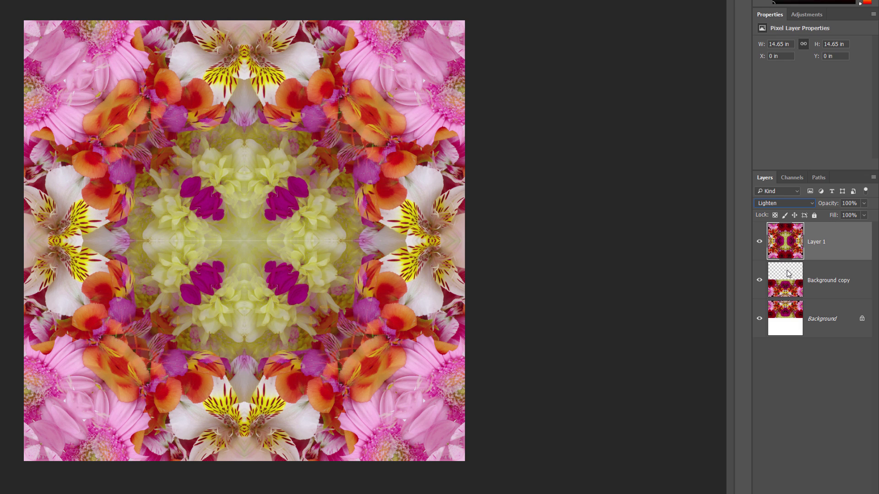
left_click(789, 204)
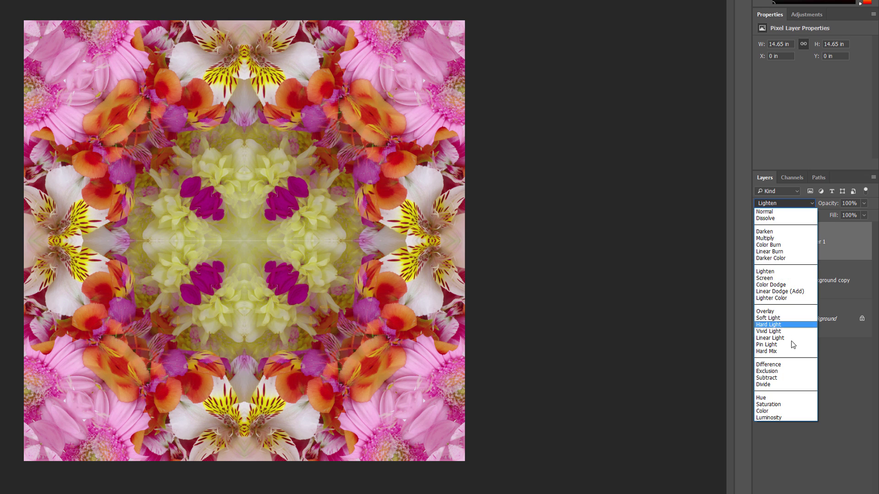
left_click(793, 365)
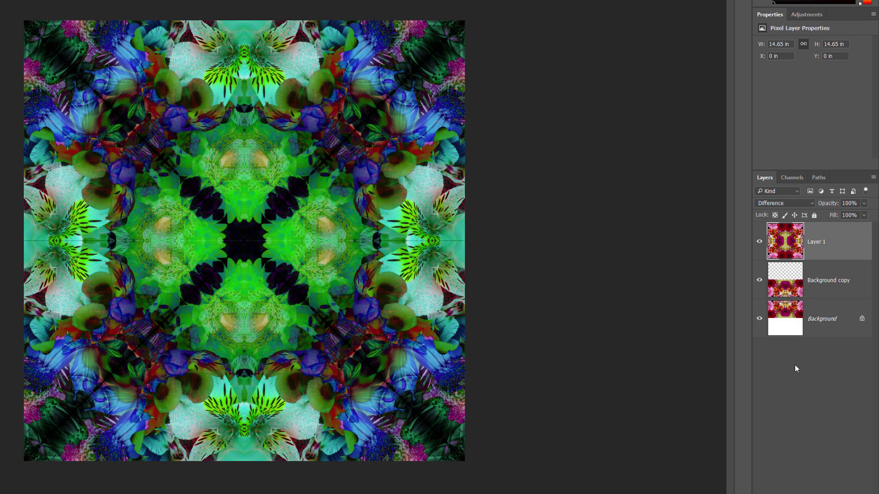
Cycle through the blend modes on Layer 1 to compare their effects on the pattern
key("shift+plus")
key("shift+plus")
key("shift+plus")
key("shift+plus")
key("shift+plus")
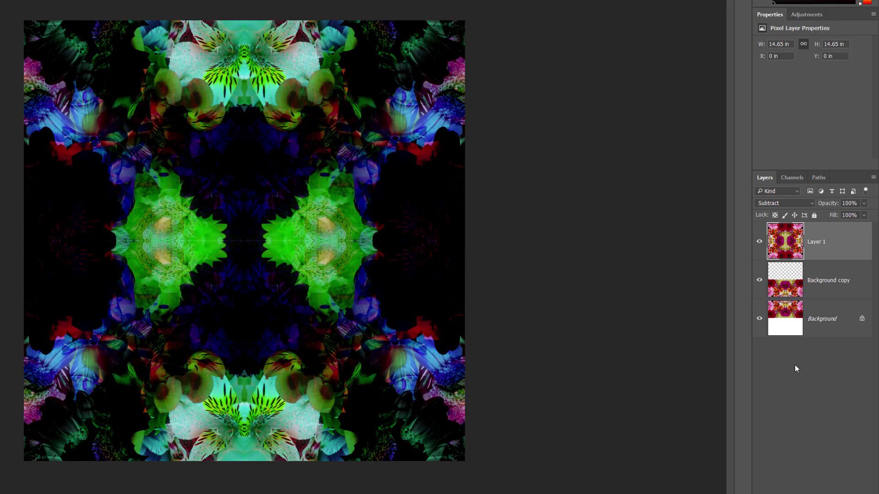
key("shift+plus")
key("shift+plus")
key("shift+plus")
key("shift+plus")
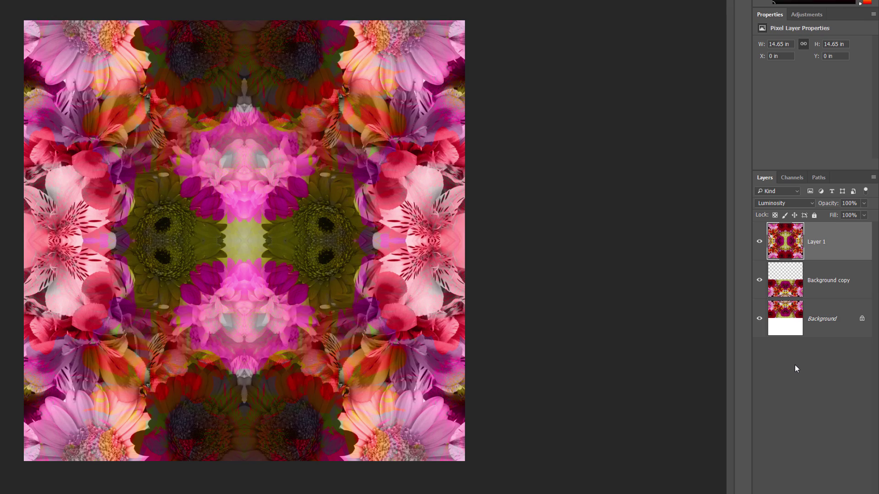
key("shift+plus")
key("shift+plus")
key("shift+plus")
key("shift+plus")
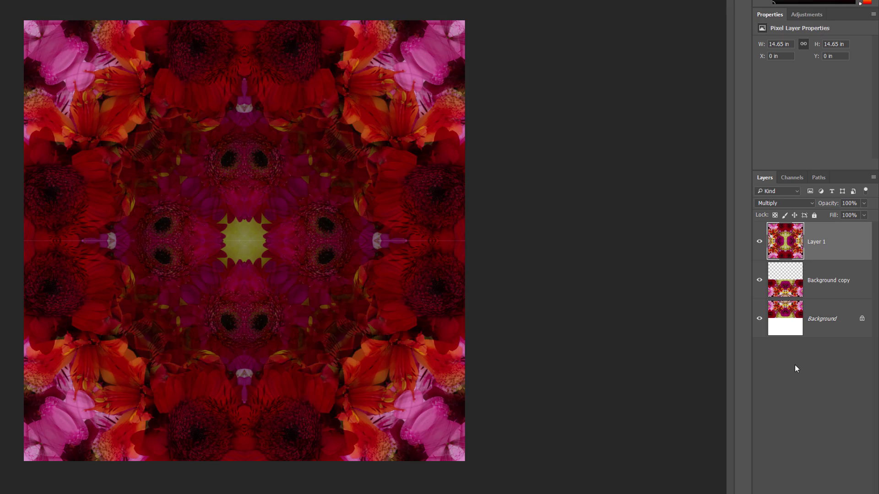
key("shift+plus")
key("shift+plus")
key("shift+plus")
key("shift+plus")
key("shift+plus")
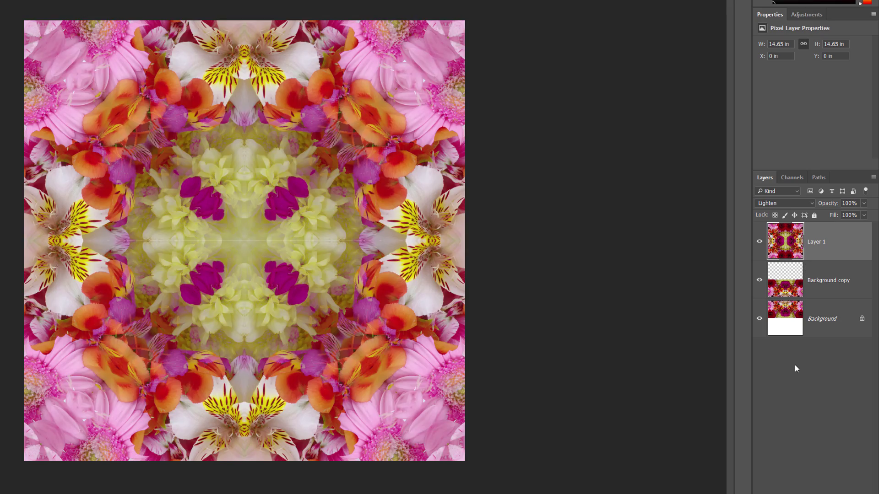
key("shift+plus")
key("shift+plus")
key("shift+plus")
key("shift+plus")
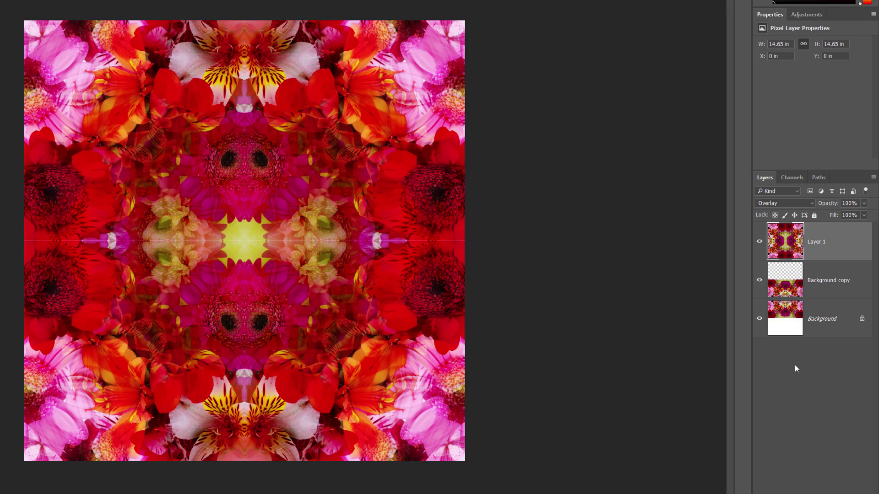
key("shift+plus")
key("shift+plus")
key("shift+plus")
key("shift+plus")
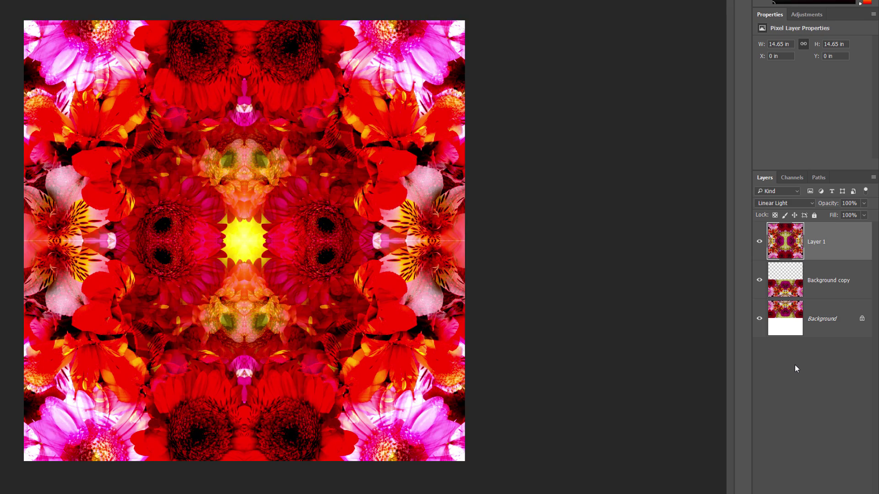
key("shift+plus")
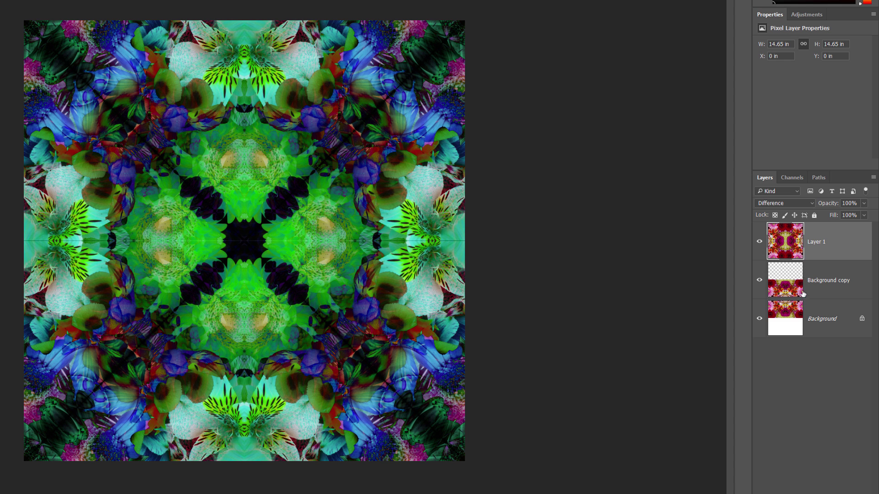
Set Layer 1's blend mode to Lighten and stamp all visible layers into a new layer, keeping the originals
left_click(794, 203)
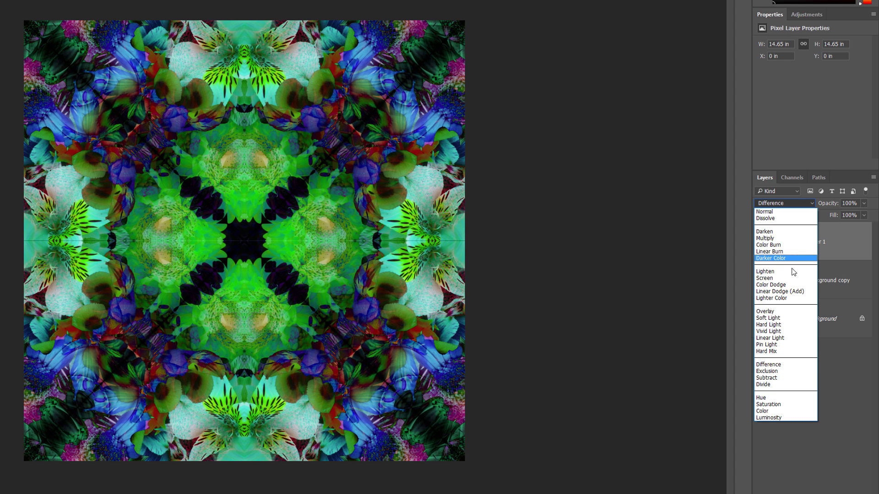
left_click(791, 274)
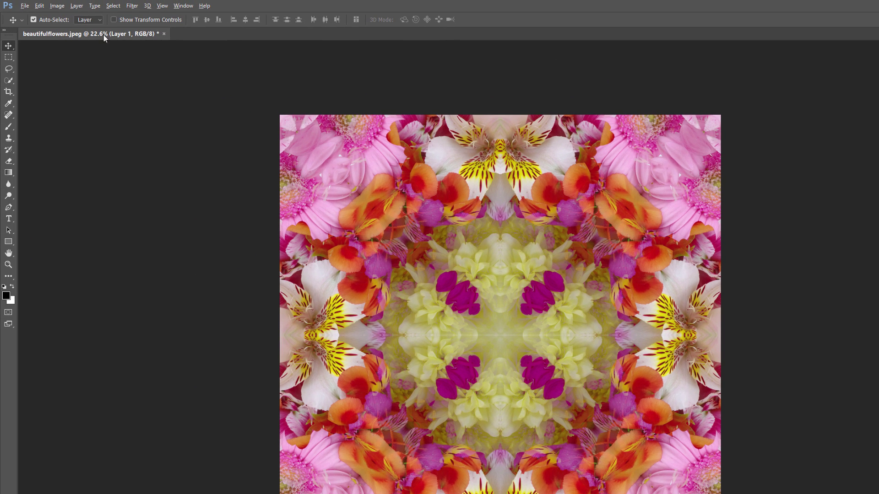
left_click(83, 8)
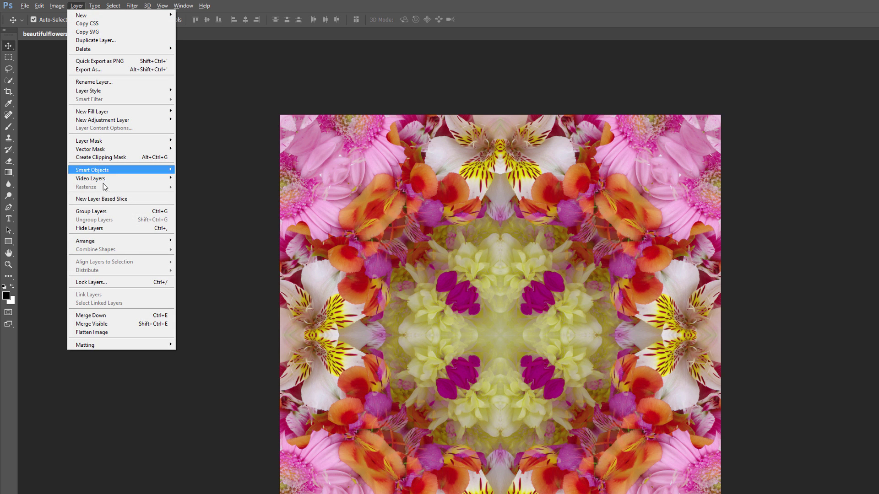
left_click(118, 324, "alt")
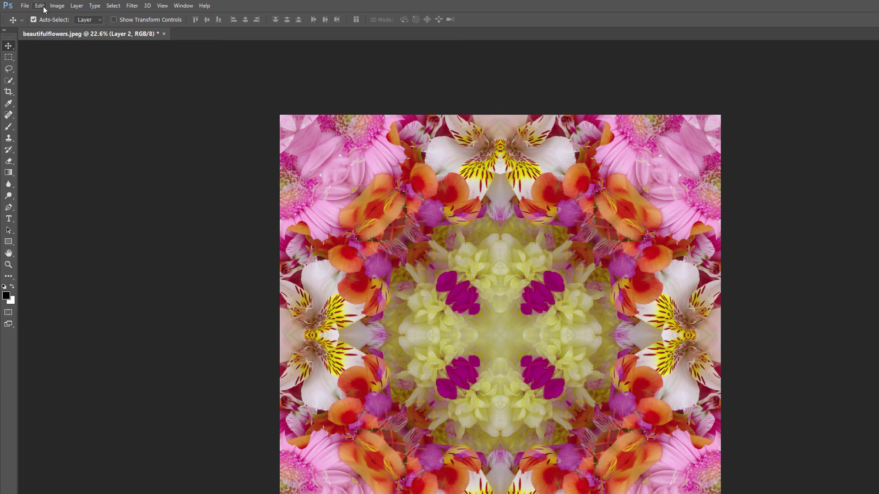
Rotate the newly stamped layer by 45° around its centre
left_click(42, 6)
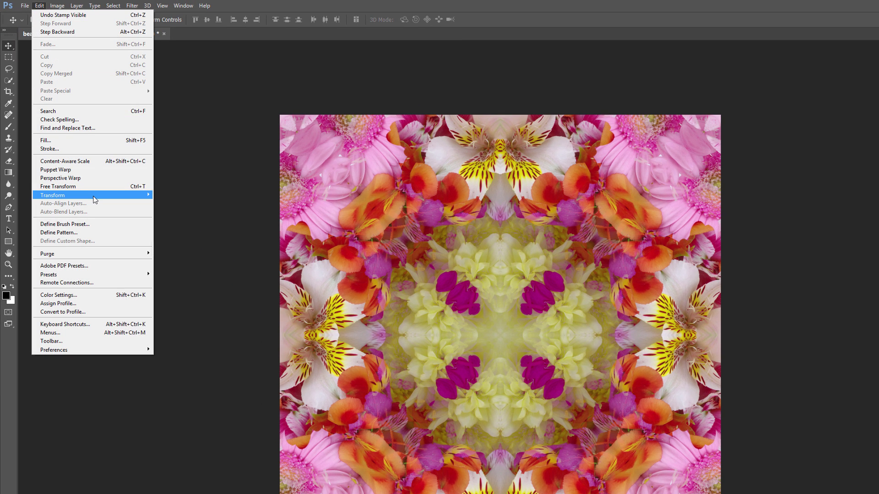
mouse_move(94, 196)
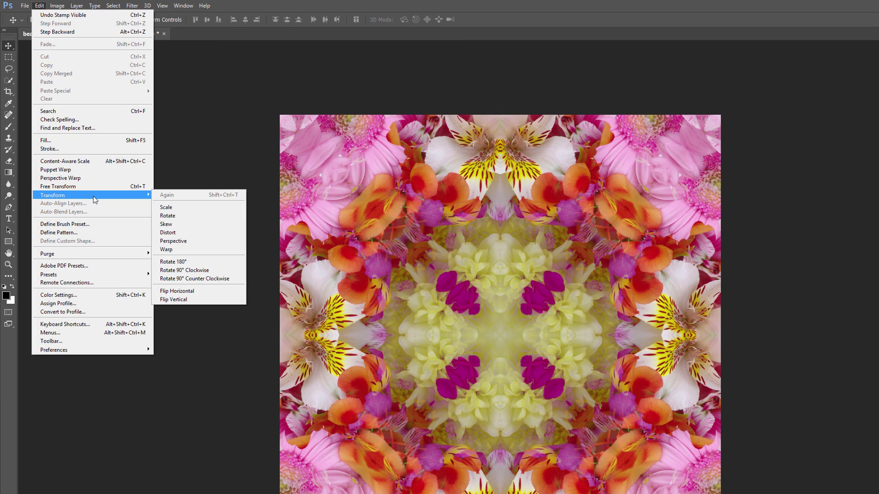
left_click(186, 216)
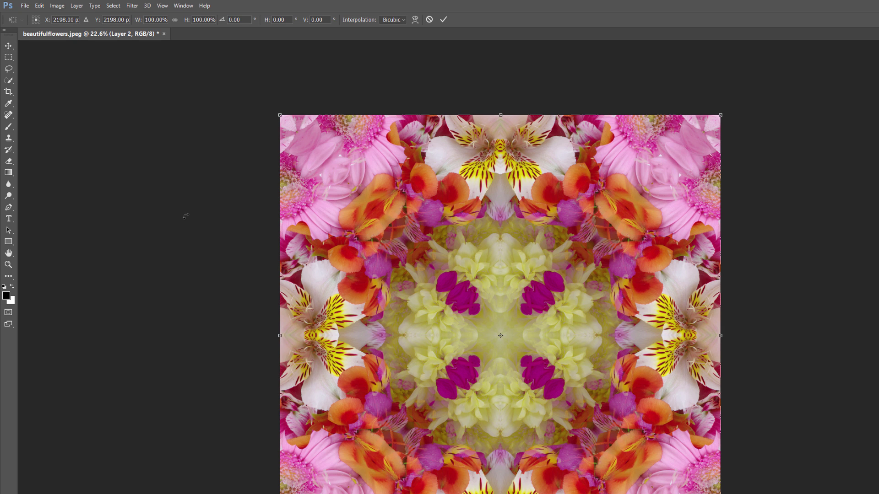
left_click(234, 20)
type("45")
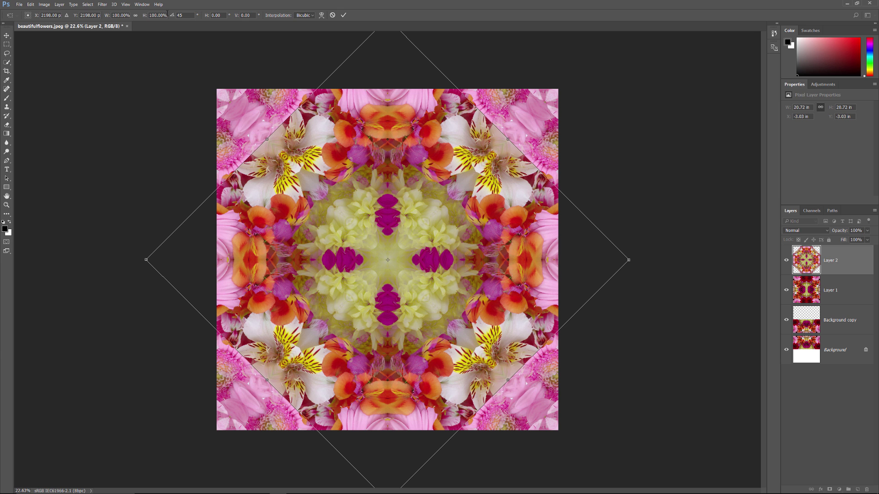
key("Return")
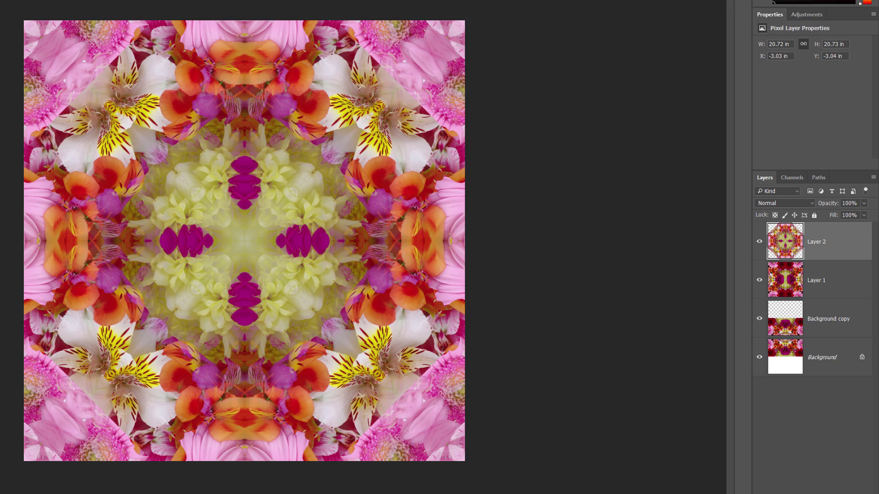
Cycle through the blend modes on Layer 2 and settle on Darker Color
key("shift+plus")
key("shift+plus")
key("shift+plus")
key("shift+plus")
key("shift+plus")
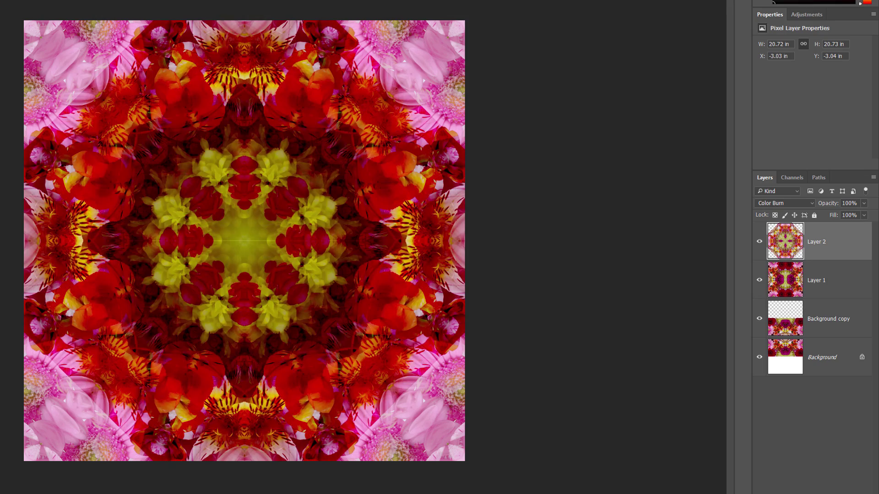
key("shift+plus")
key("shift+plus")
key("shift+plus")
key("shift+plus")
key("shift+plus")
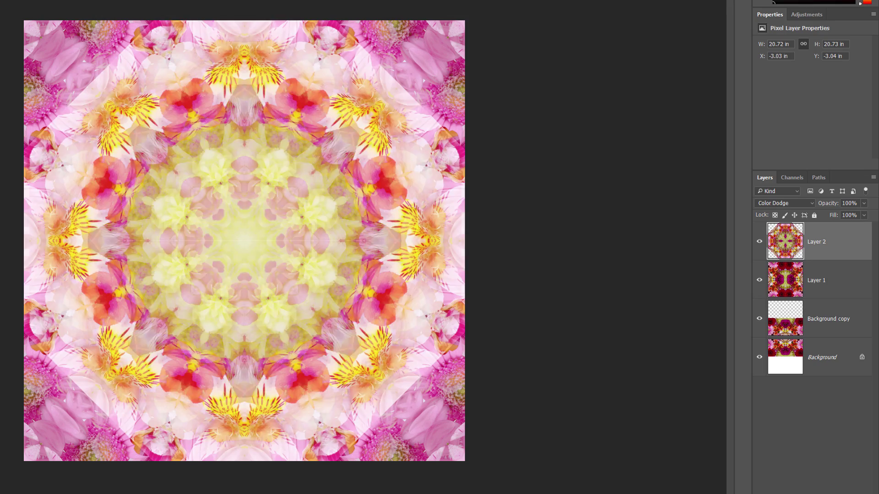
key("shift+plus")
key("shift+plus")
key("shift+plus")
key("shift+plus")
key("shift+plus")
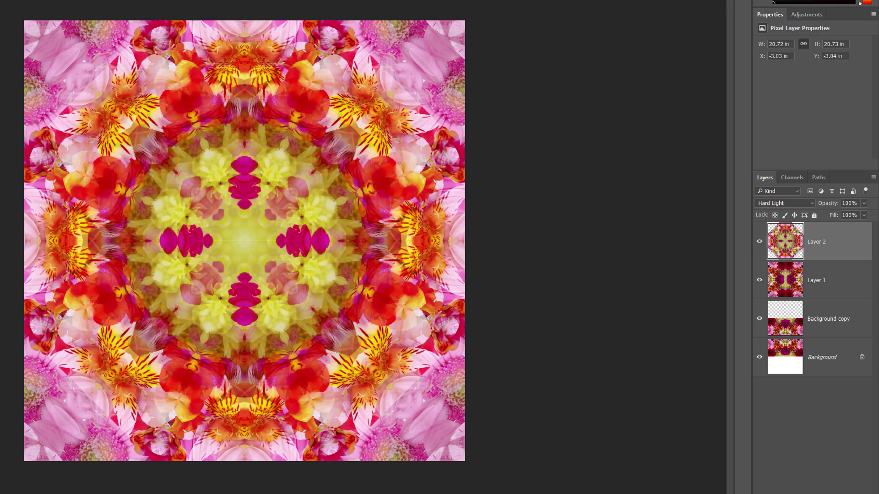
key("shift+plus")
key("shift+plus")
key("shift+plus")
key("shift+plus")
key("shift+plus")
key("shift+plus")
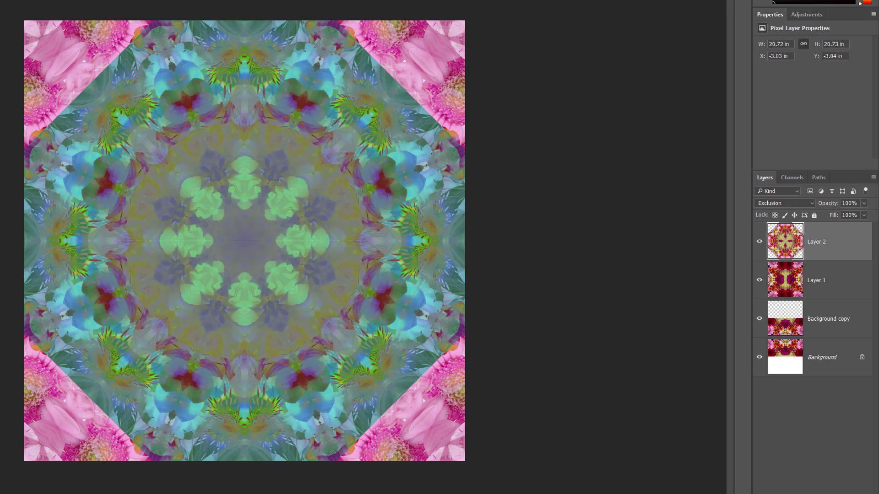
key("shift+plus")
key("shift+plus")
key("shift+plus")
key("shift+plus")
key("shift+plus")
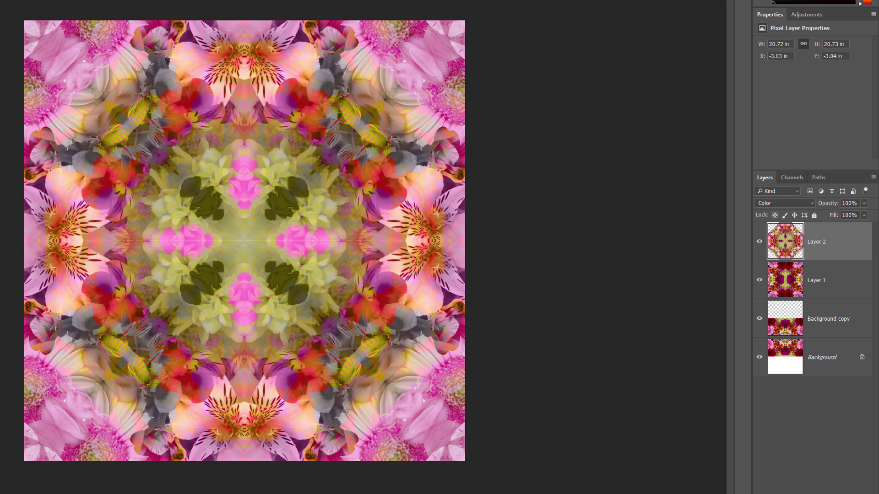
key("shift+plus")
key("shift+plus")
key("shift+plus")
key("shift+plus")
key("shift+plus")
key("shift+plus")
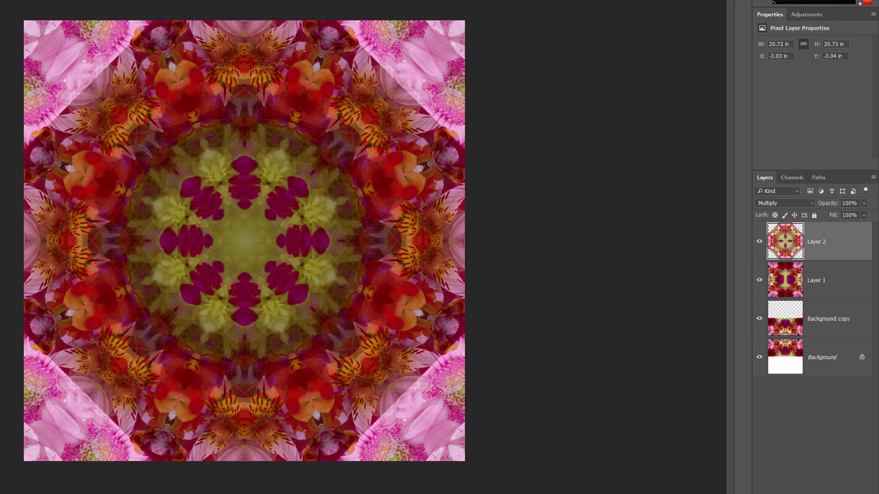
key("shift+plus")
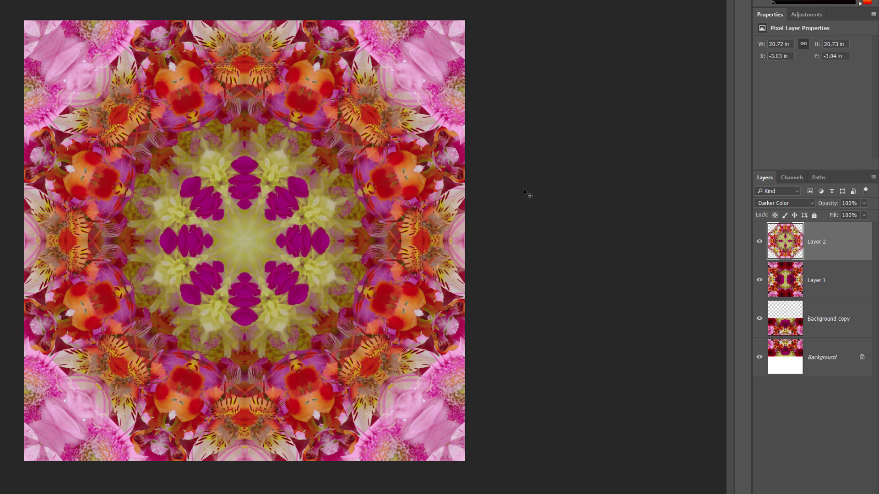
Set Layer 1's blend mode to Luminosity
left_click(846, 281)
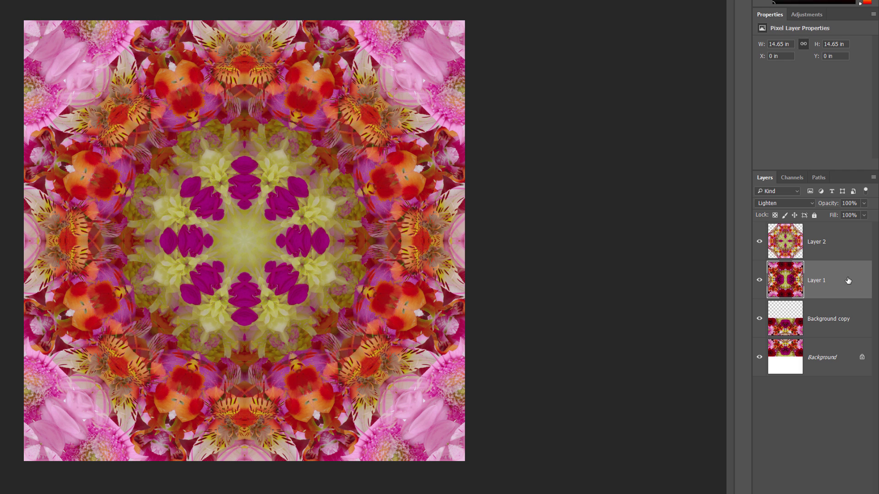
left_click(808, 203)
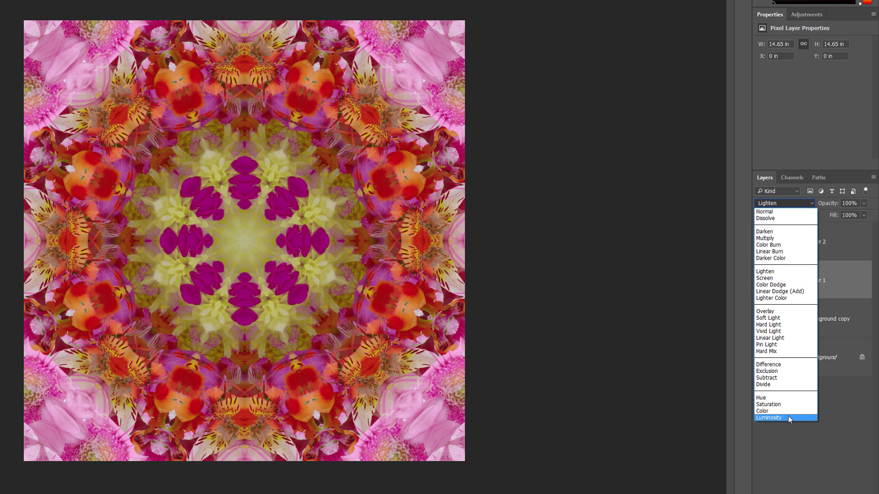
left_click(788, 418)
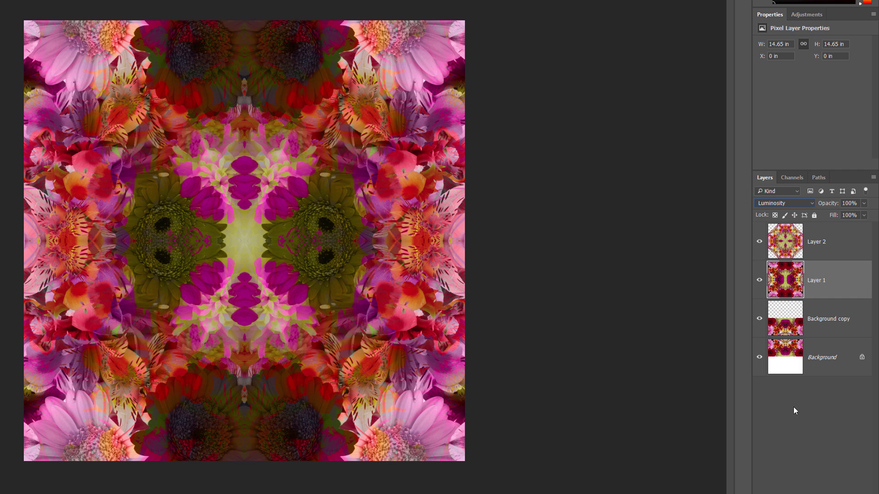
Set Layer 2's blend mode to Color
left_click(847, 243)
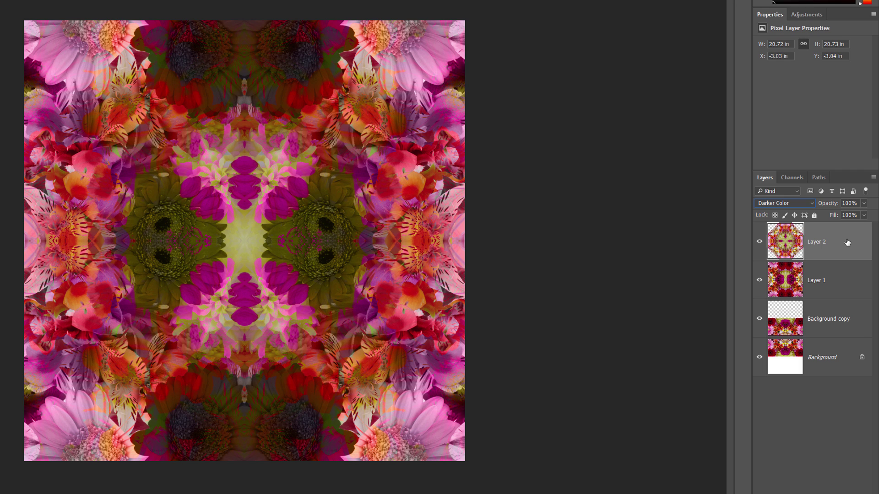
left_click(811, 204)
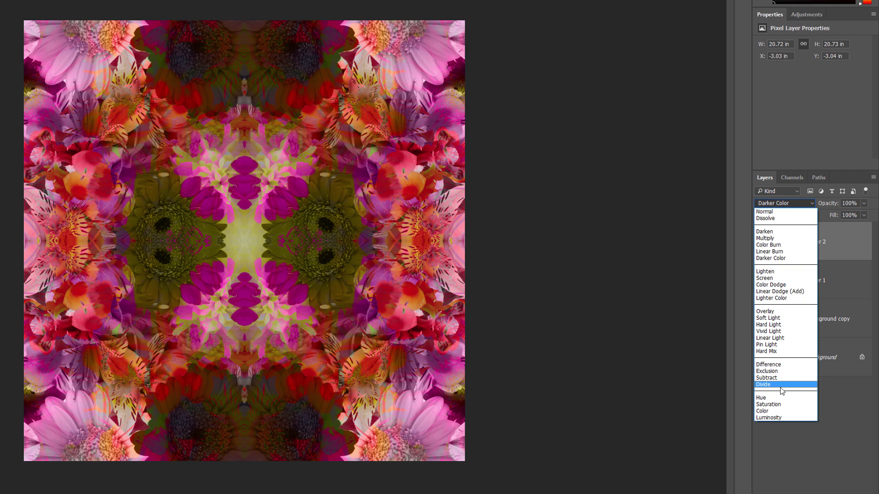
left_click(777, 411)
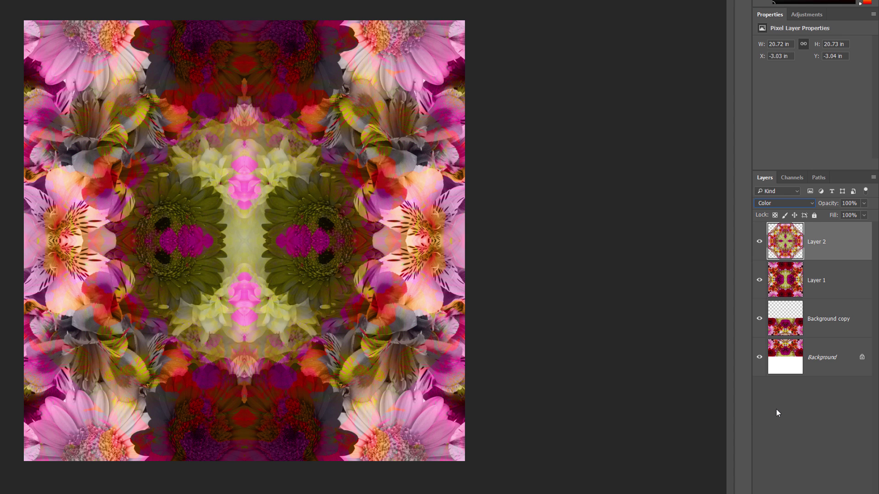